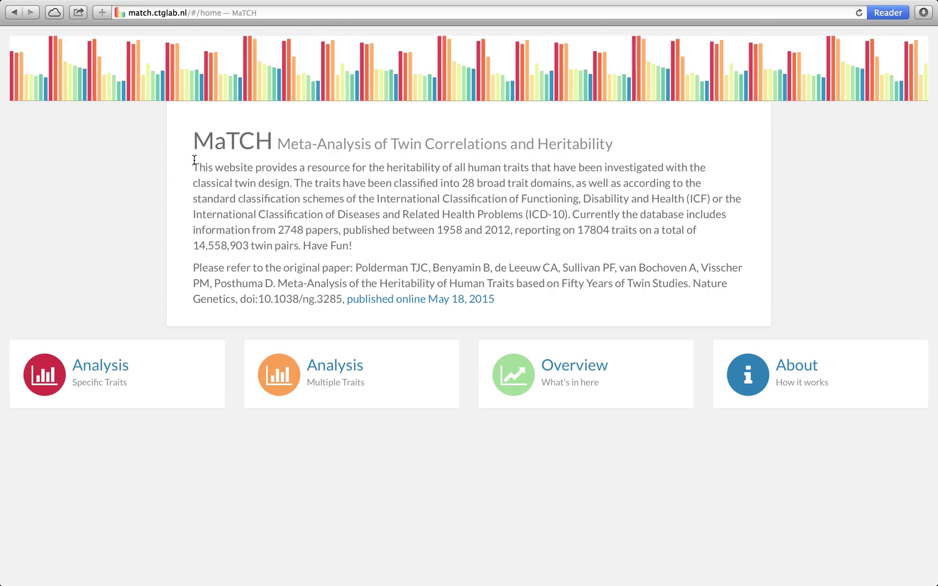
Open the specific-traits analysis and show the main analysis for the ICF/ICD10 Subchapter "Function of Brain"
left_click(122, 372)
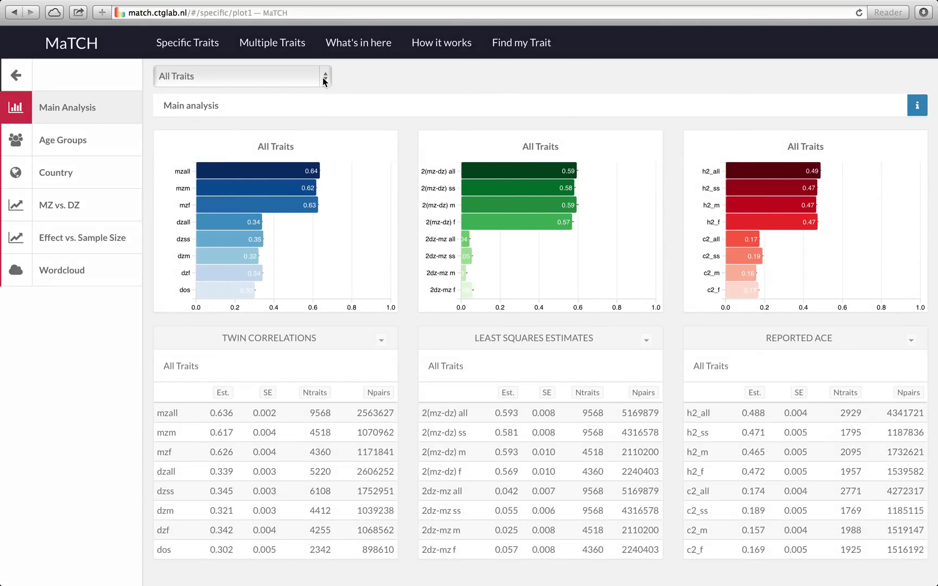
left_click(322, 77)
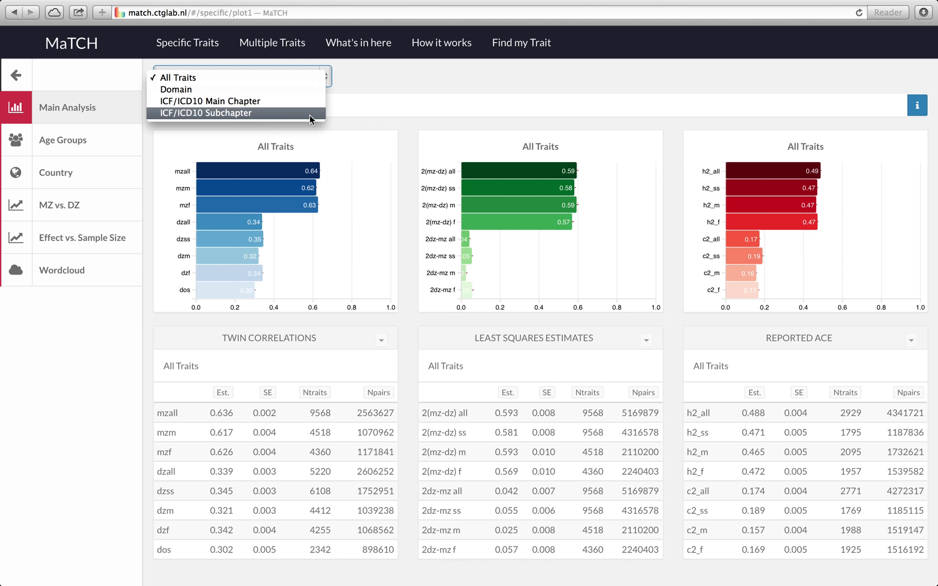
left_click(296, 111)
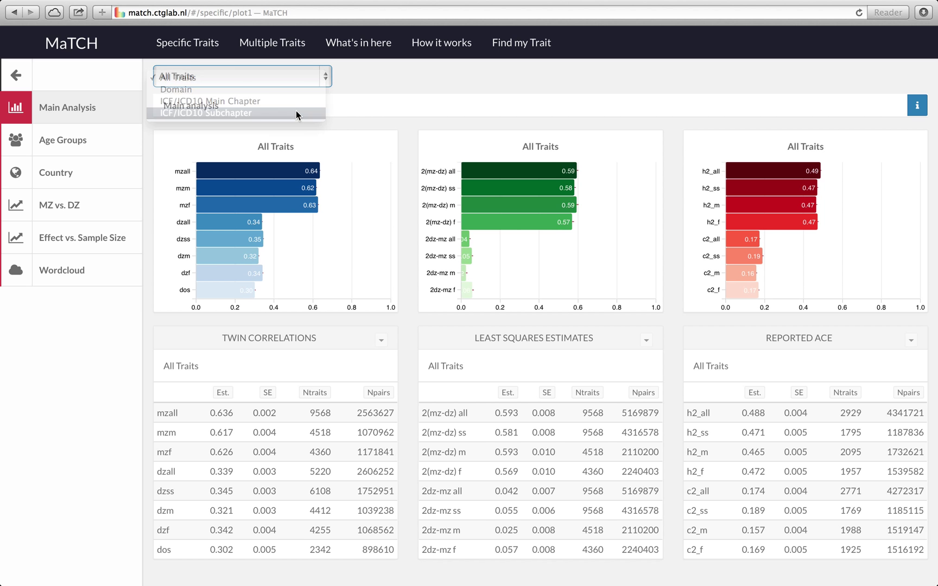
left_click(509, 73)
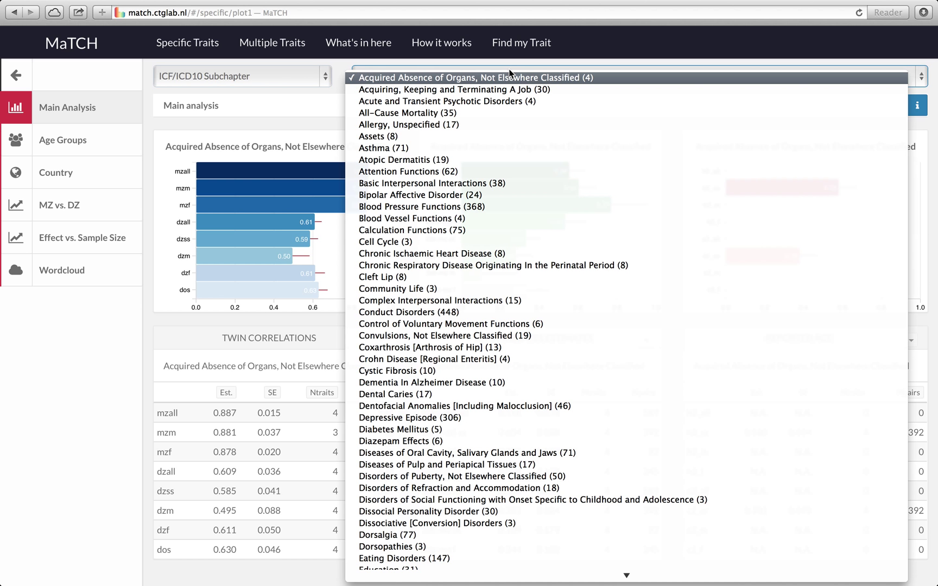
scroll(516, 162, "down", 3)
scroll(517, 161, "down", 7)
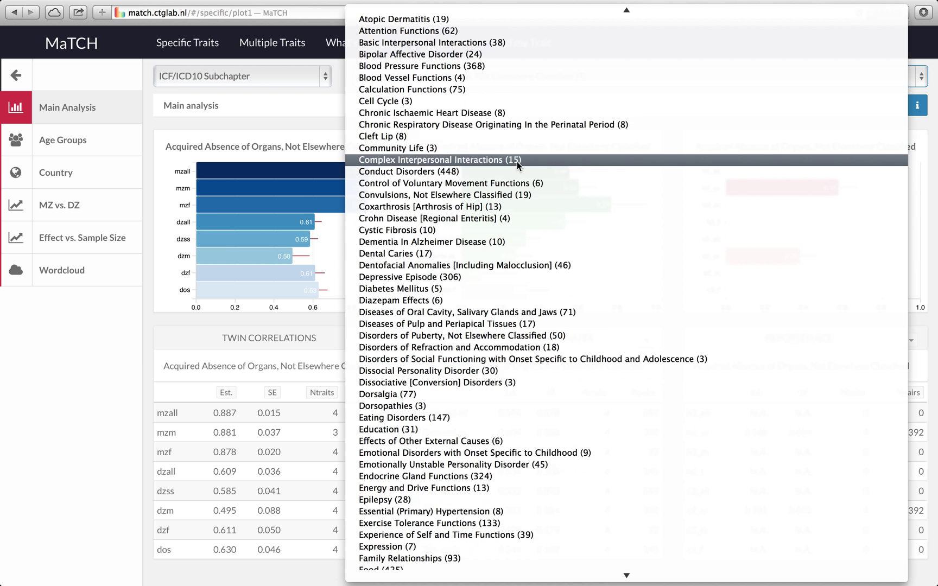
scroll(517, 161, "down", 1)
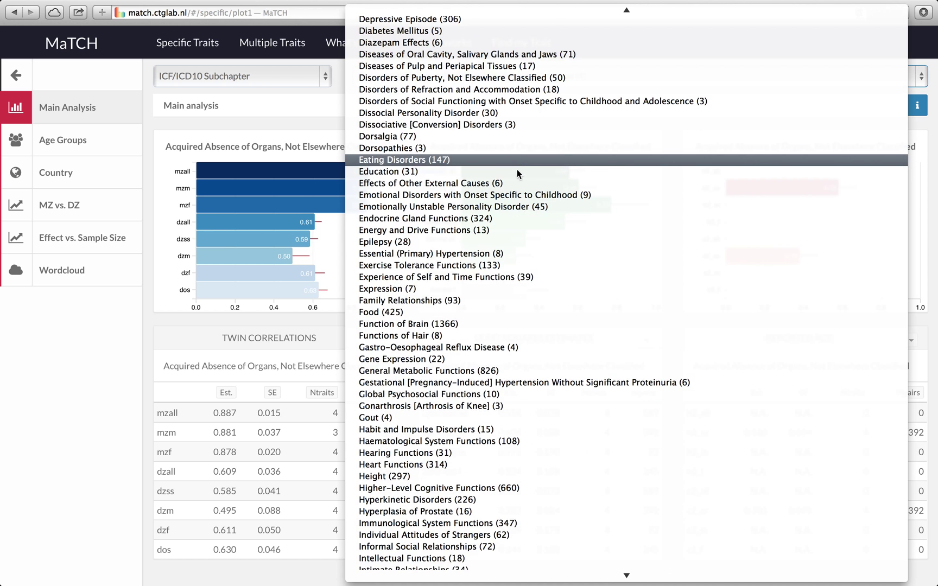
left_click(497, 324)
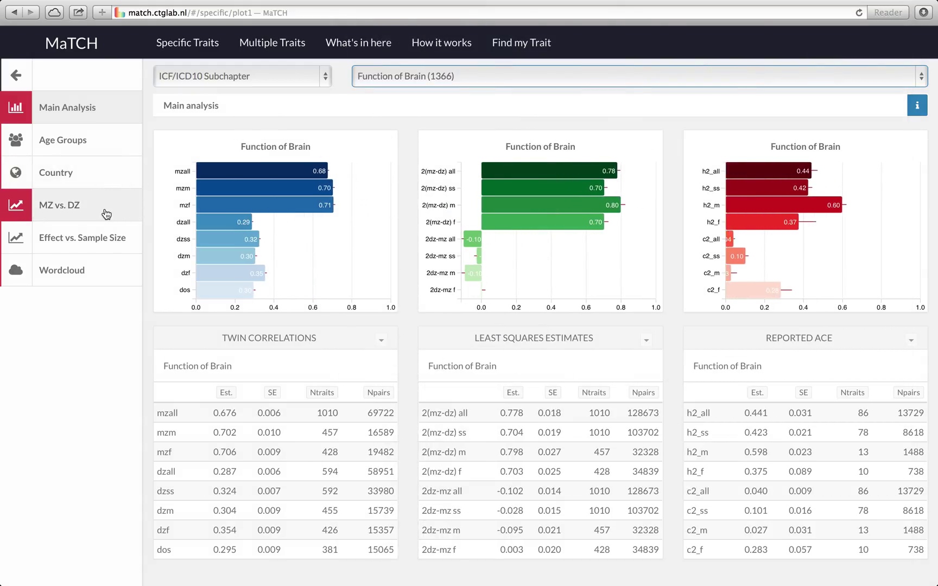
Display the MZ vs. DZ scatter plots and switch the subchapter to "Immunological System Functions"
left_click(73, 205)
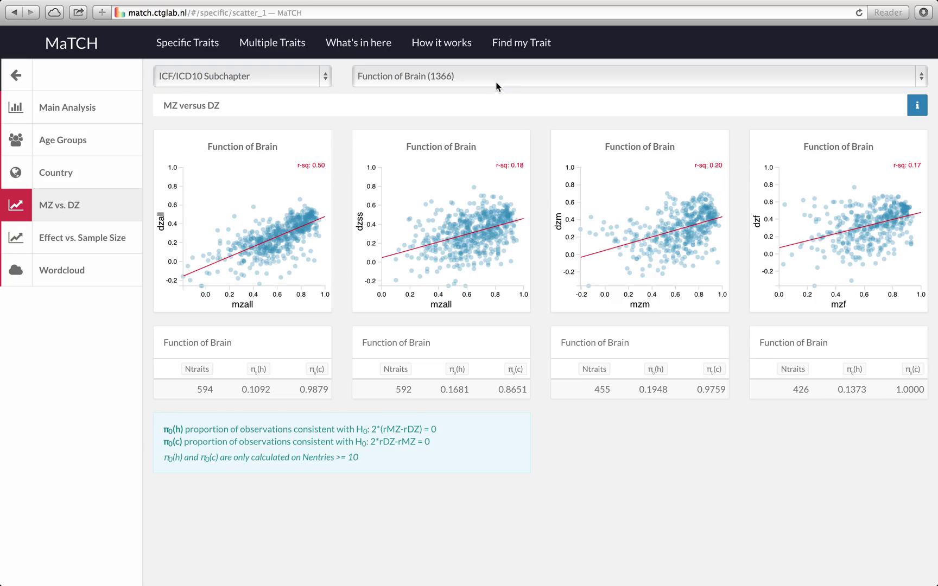
left_click(485, 70)
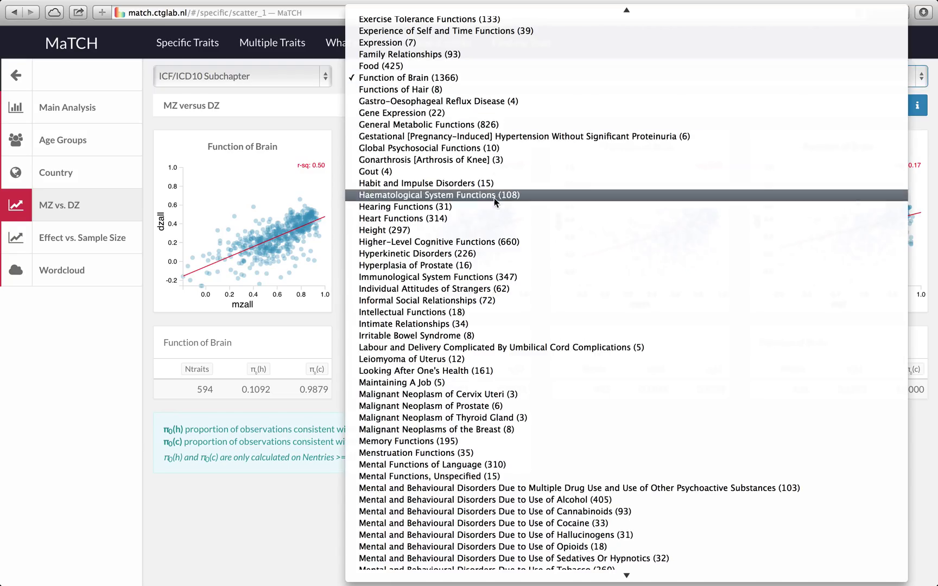
left_click(517, 278)
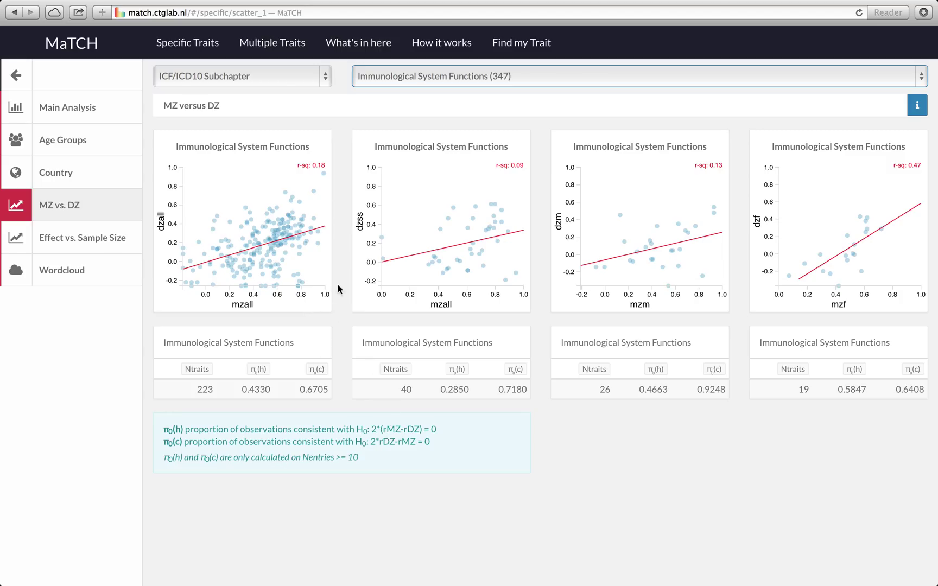
Open the MZ vs. DZ table for multiple traits and group it by ICF/ICD10 Subchapter
left_click(284, 46)
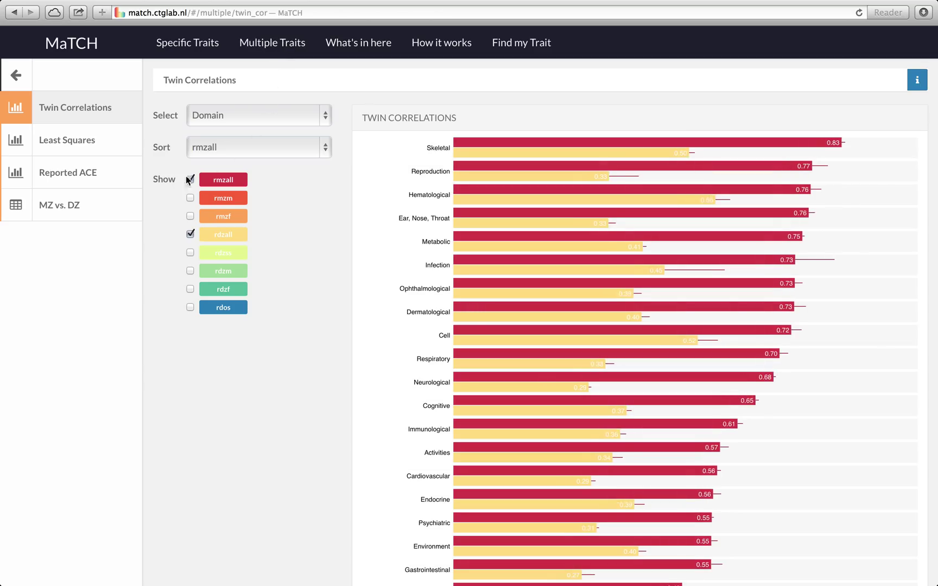
left_click(65, 206)
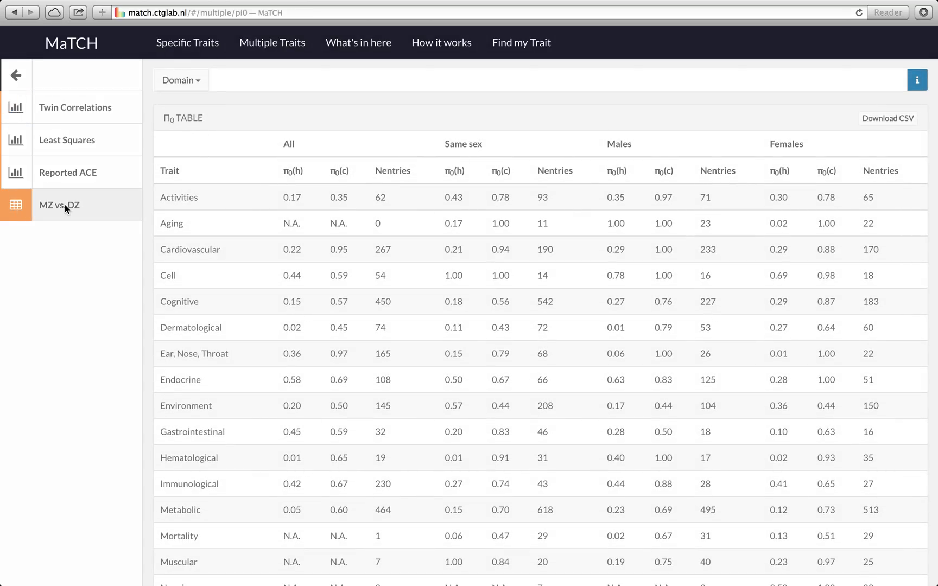
left_click(200, 83)
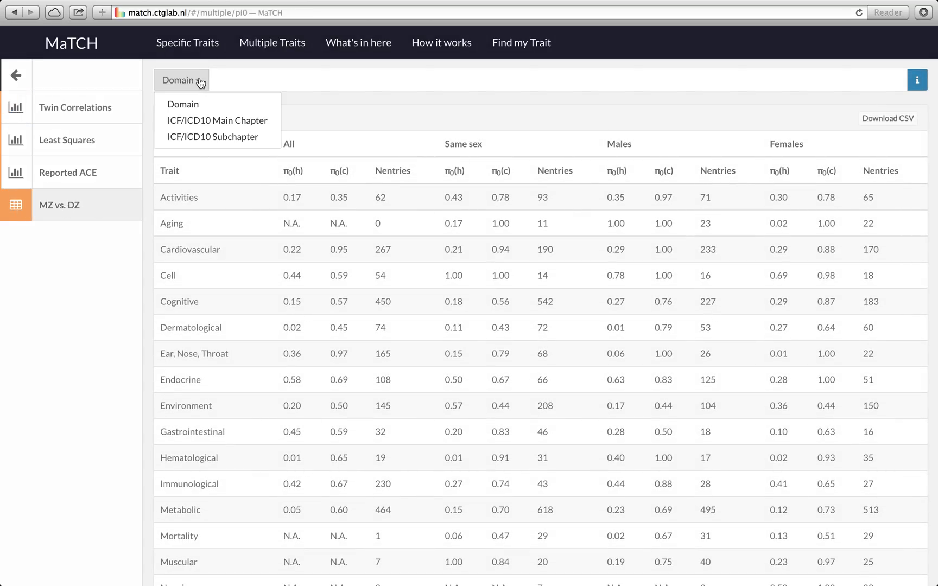
left_click(207, 137)
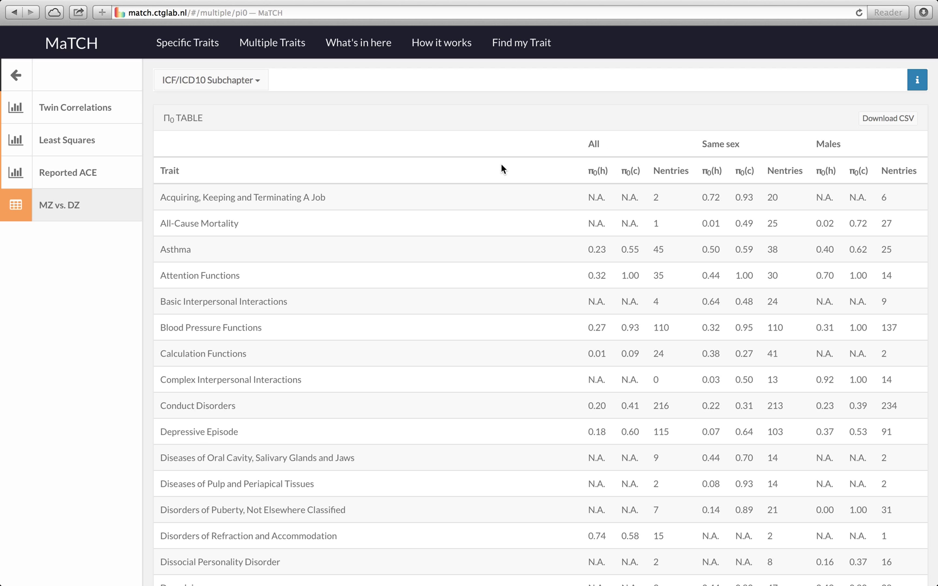
Examine the π0 table's trait rows and its value columns for all, same-sex, male and female pairs
scroll(501, 164, "down", 10)
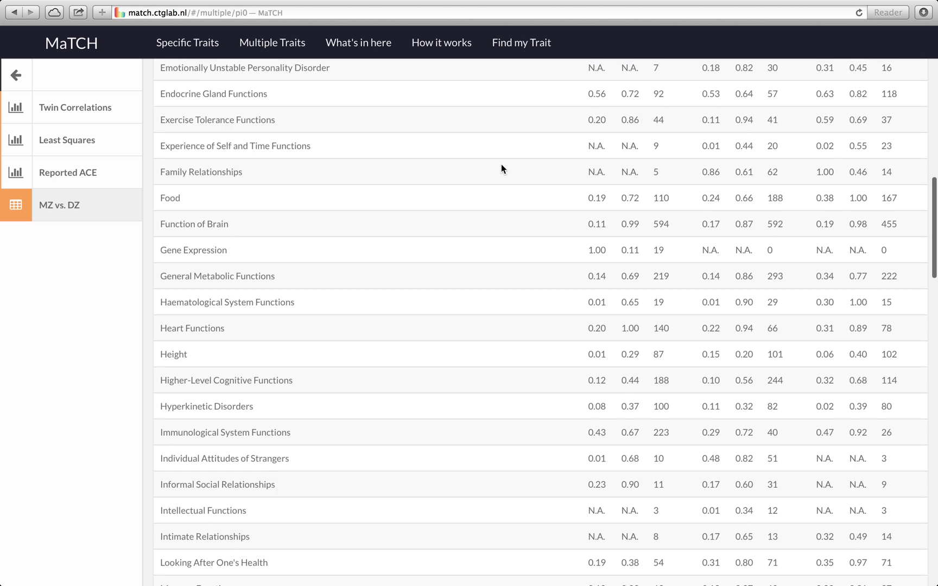
scroll(501, 164, "down", 20)
scroll(501, 164, "up", 15)
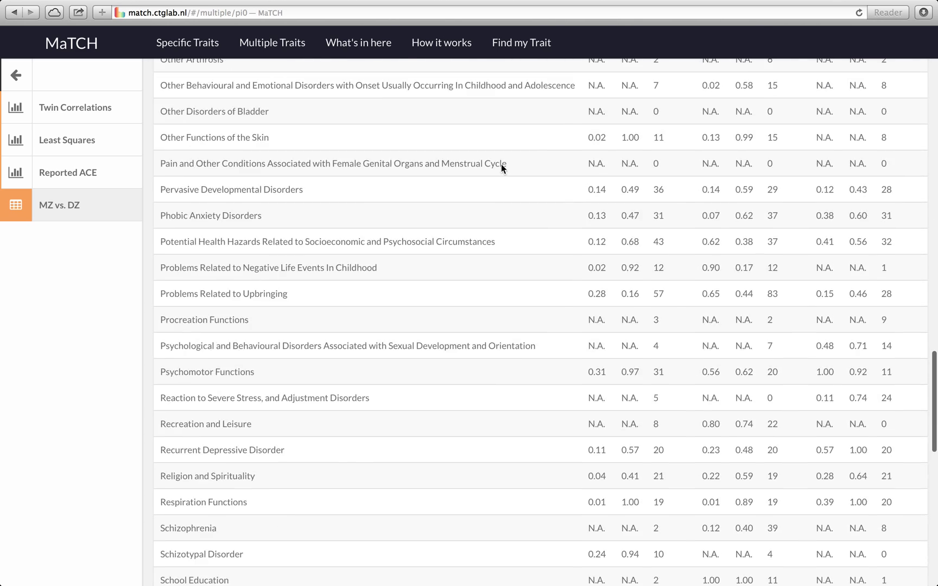
scroll(500, 164, "up", 20)
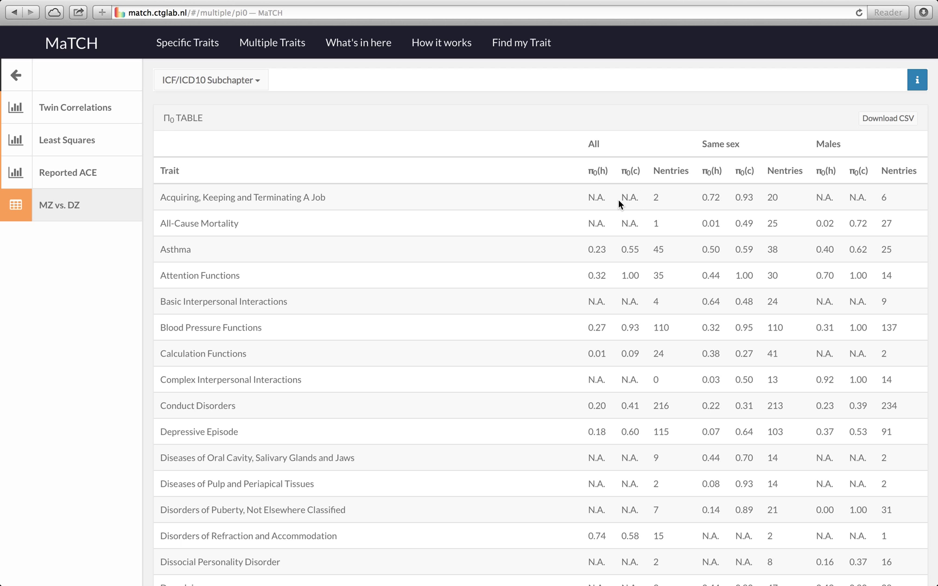
scroll(603, 196, "right", 5)
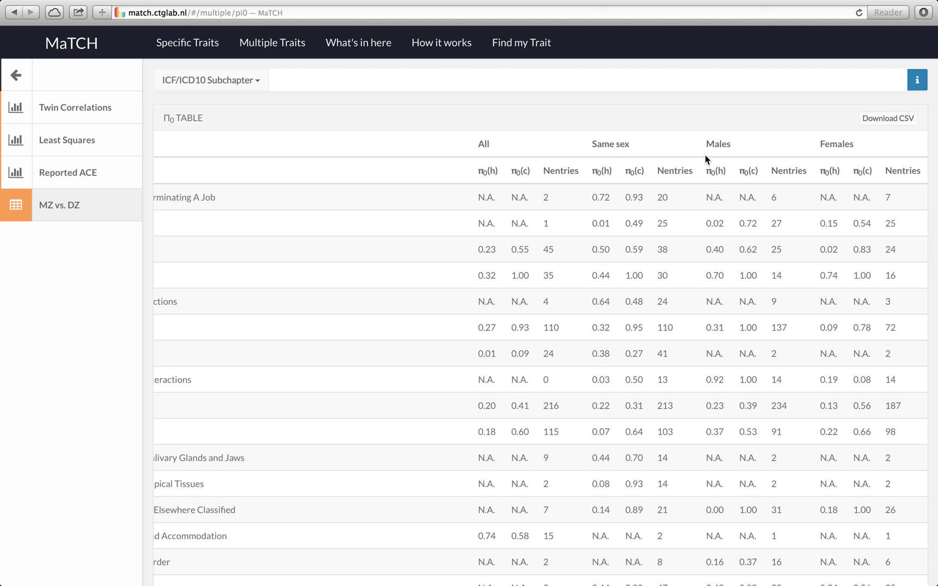
scroll(819, 153, "left", 6)
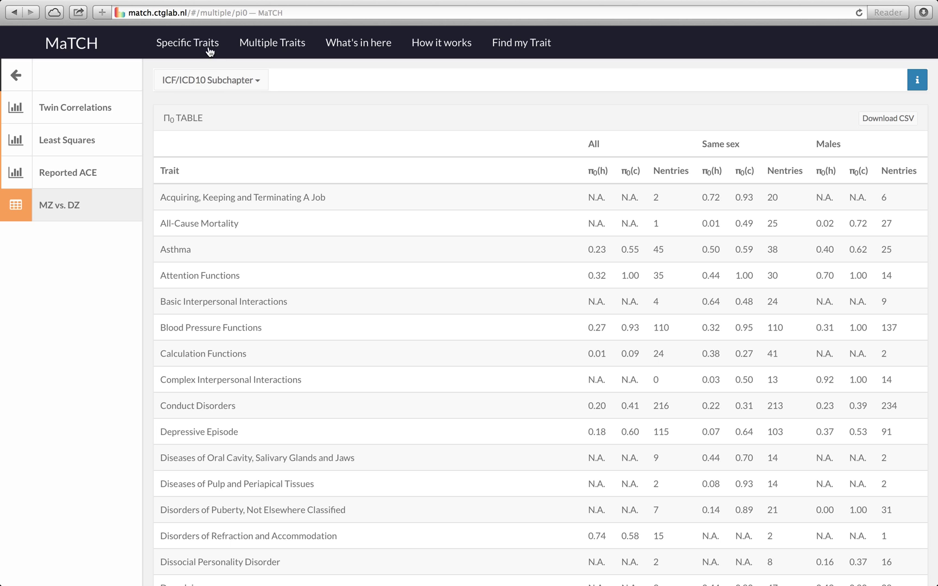
Return to the specific-traits main analysis and select the ICF/ICD10 Subchapter "Function of Brain" again
left_click(204, 44)
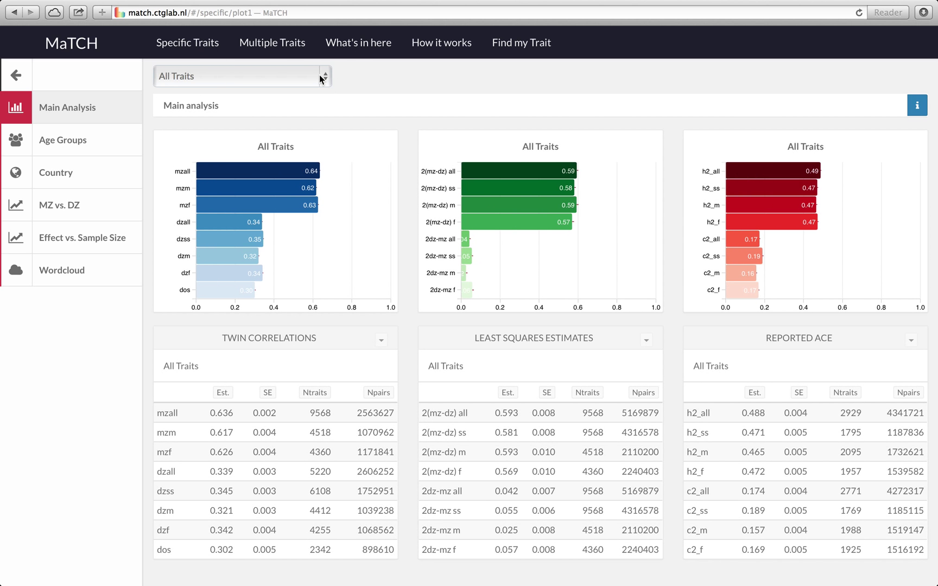
left_click(320, 77)
left_click(315, 116)
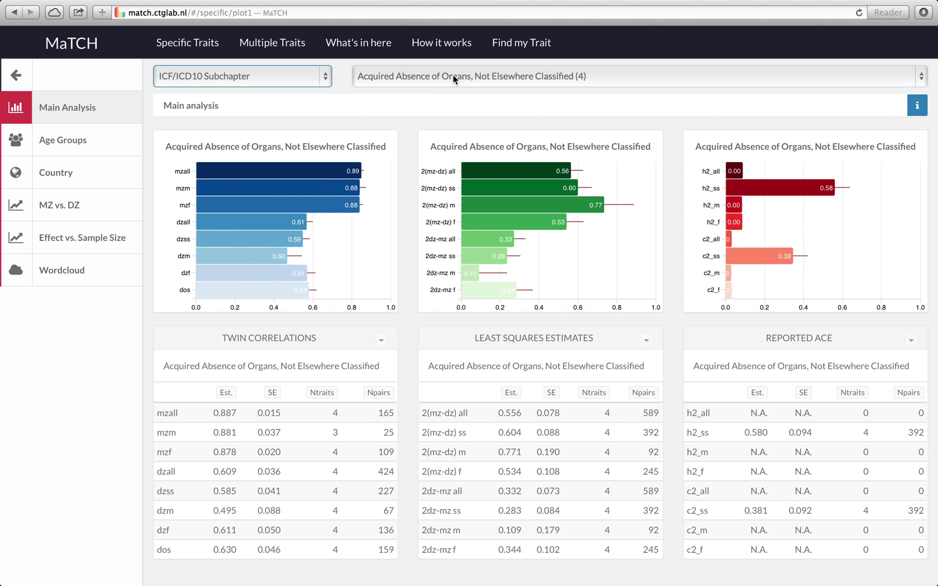
left_click(453, 73)
scroll(479, 278, "down", 10)
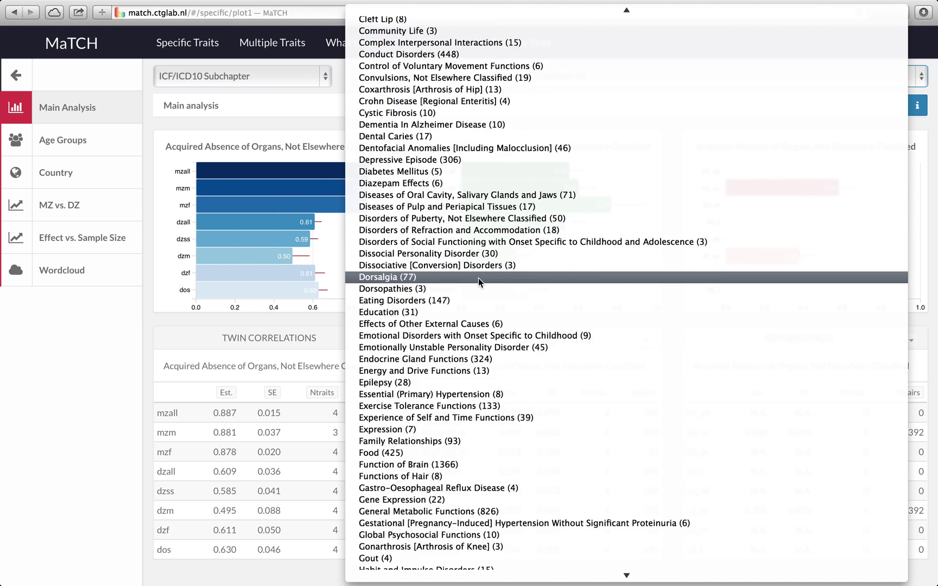
scroll(479, 277, "down", 3)
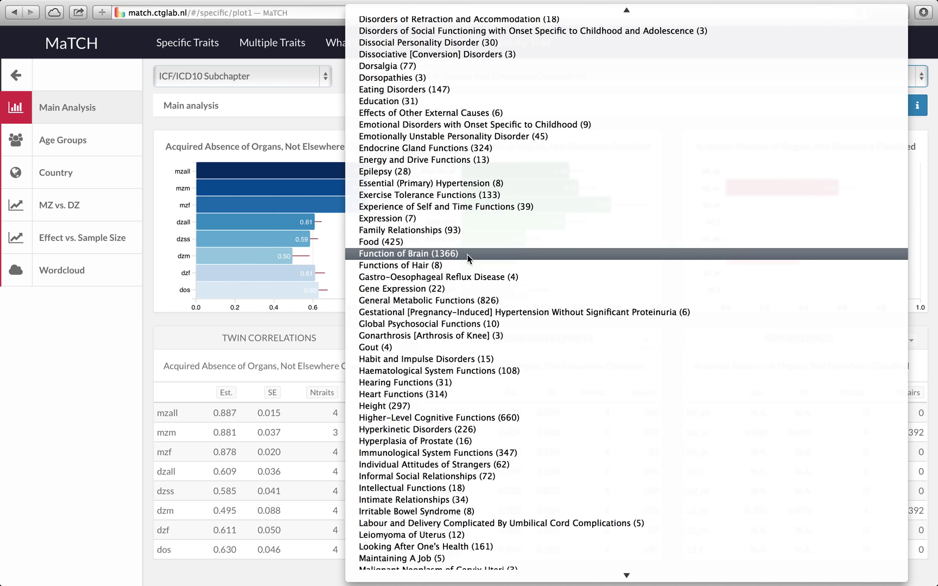
left_click(467, 254)
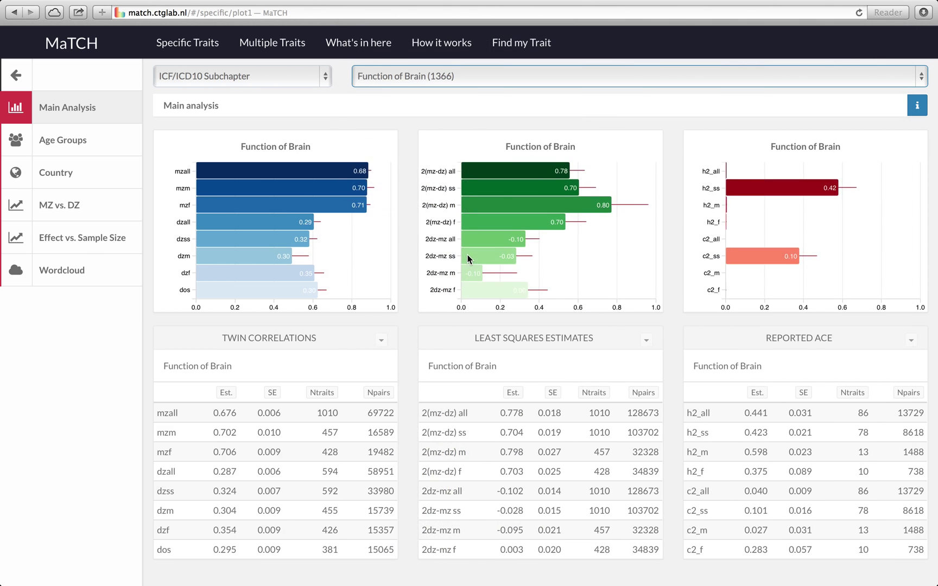
Open the Effect vs. Sample Size plots for Function of Brain and look through all of them, down to the c2 estimates
left_click(92, 240)
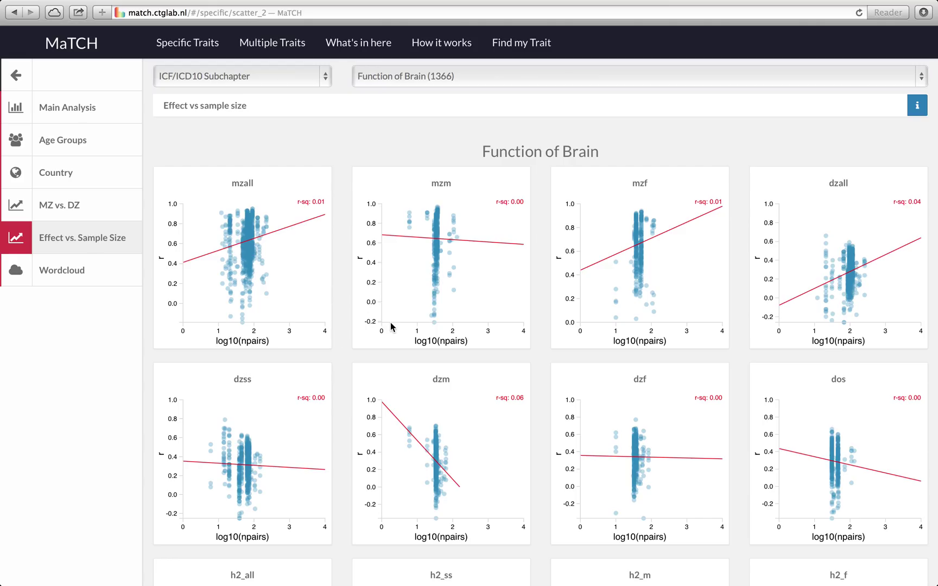
scroll(557, 137, "down", 7)
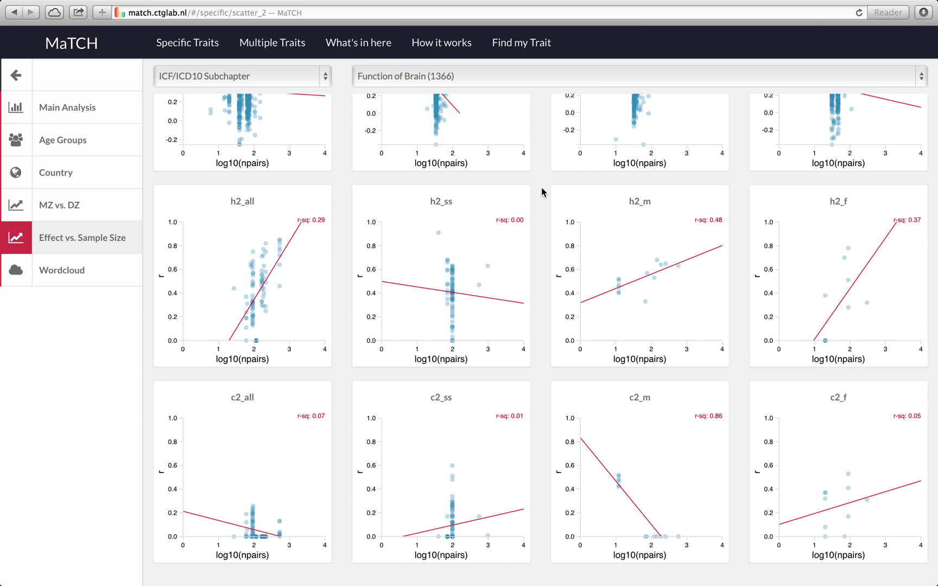
scroll(543, 192, "up", 8)
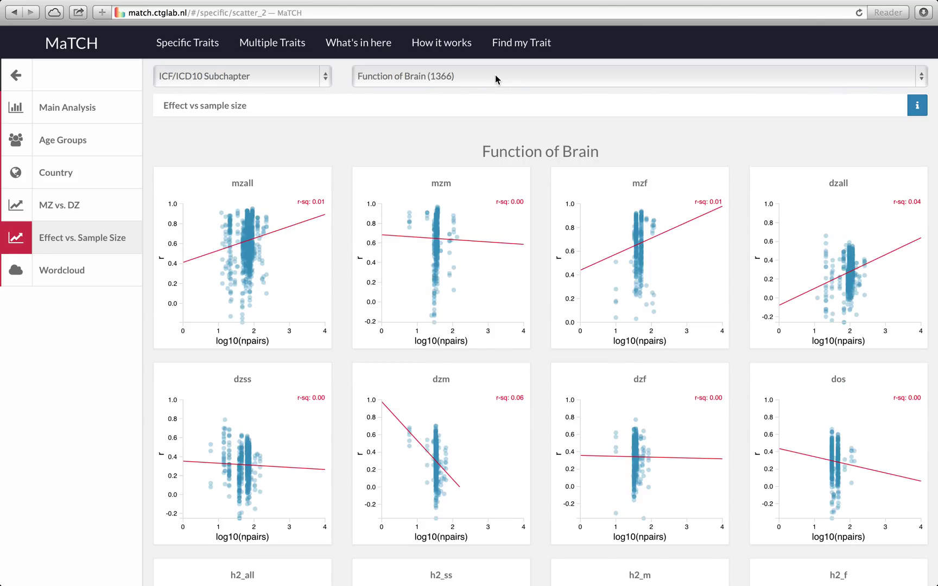
Switch the effect-size plots to "Haematological System Functions" and review the full set of plots
left_click(495, 77)
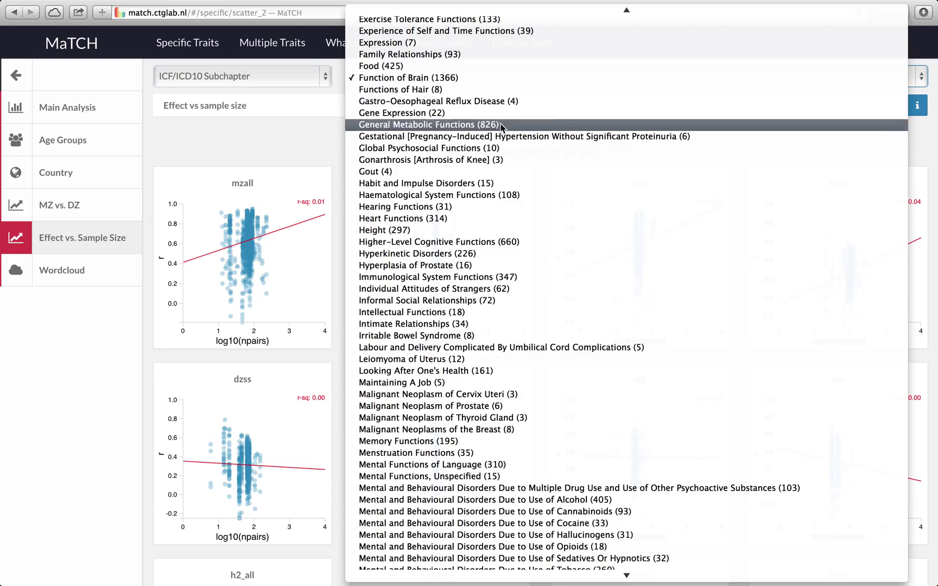
left_click(505, 195)
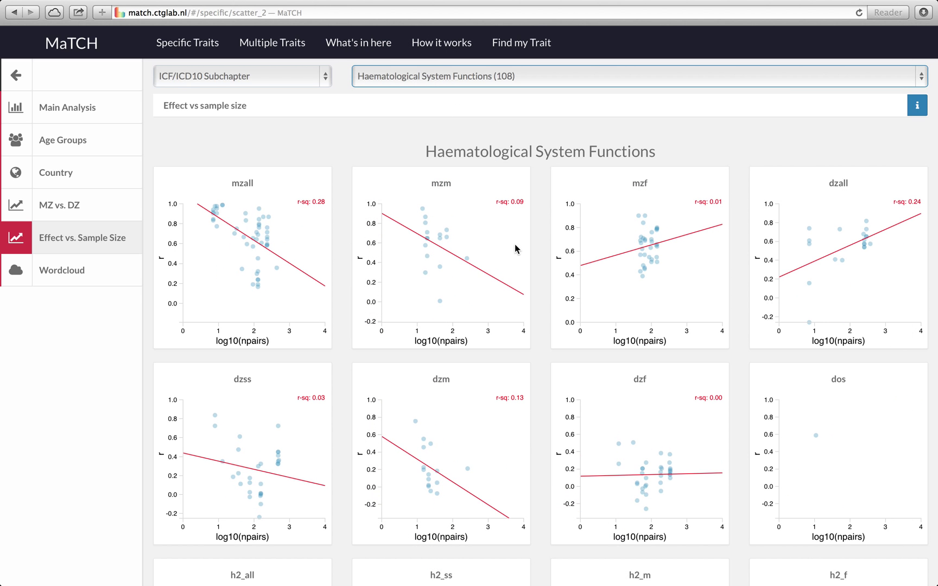
scroll(518, 248, "down", 3)
scroll(515, 249, "down", 10)
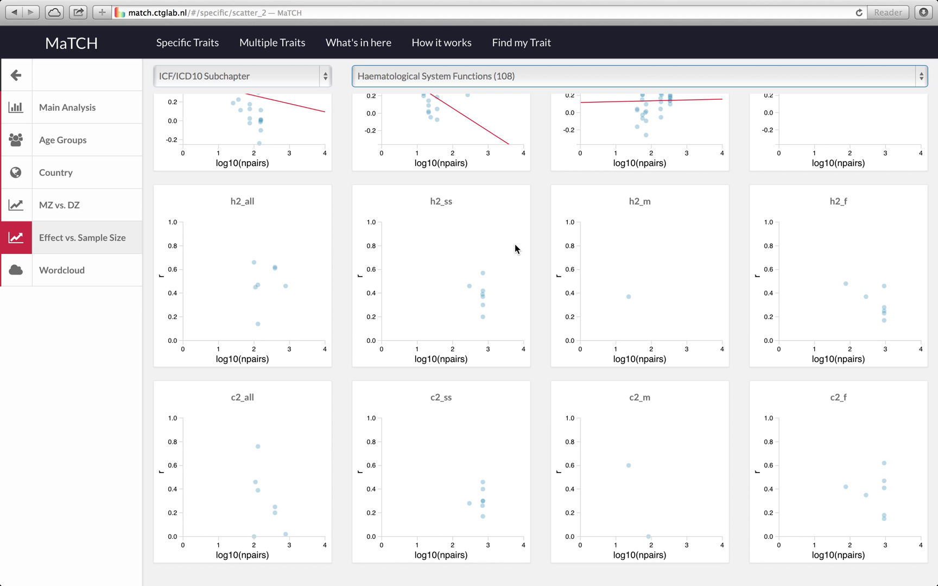
scroll(515, 249, "up", 13)
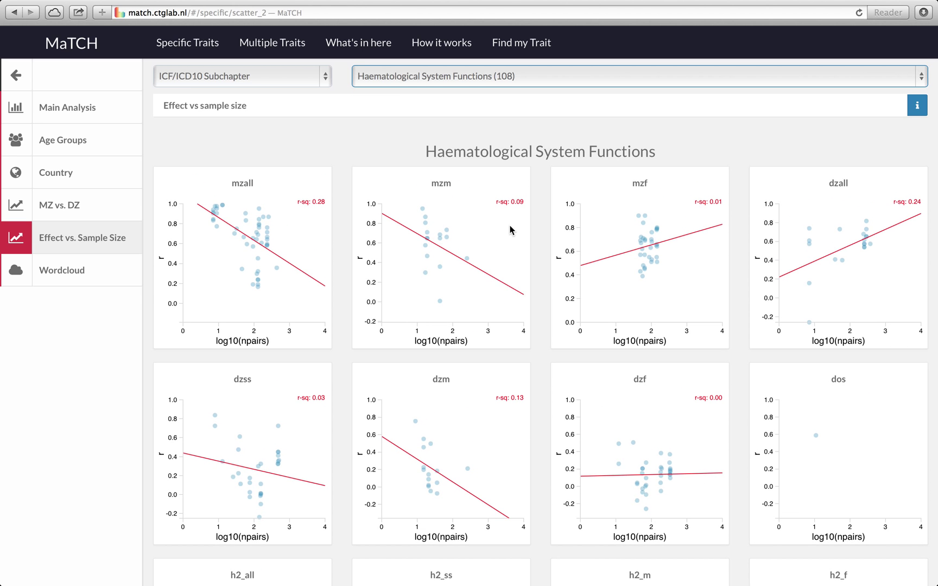
Open the database's author overview, order the co-occurrence matrix by frequency, and display its explanation
left_click(374, 48)
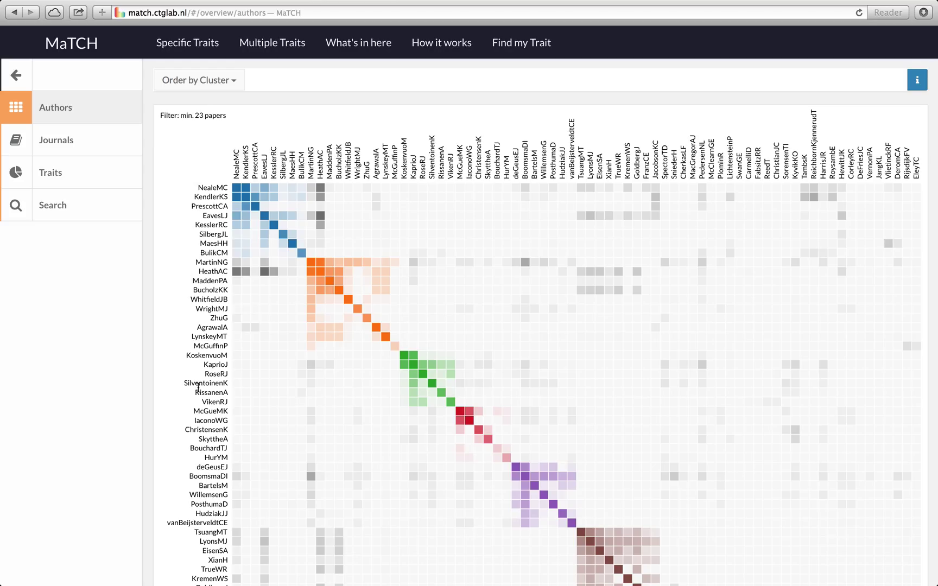
left_click(233, 83)
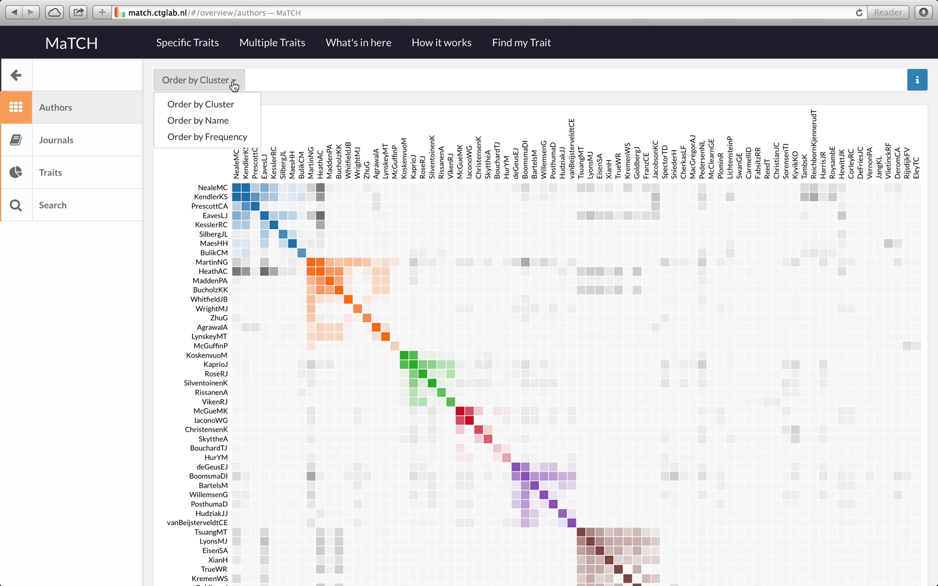
left_click(233, 136)
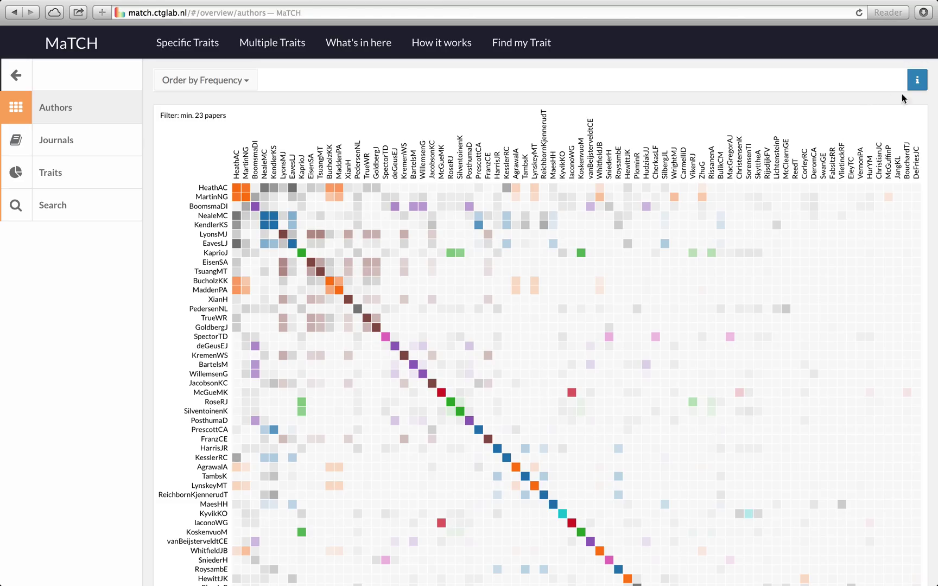
left_click(917, 82)
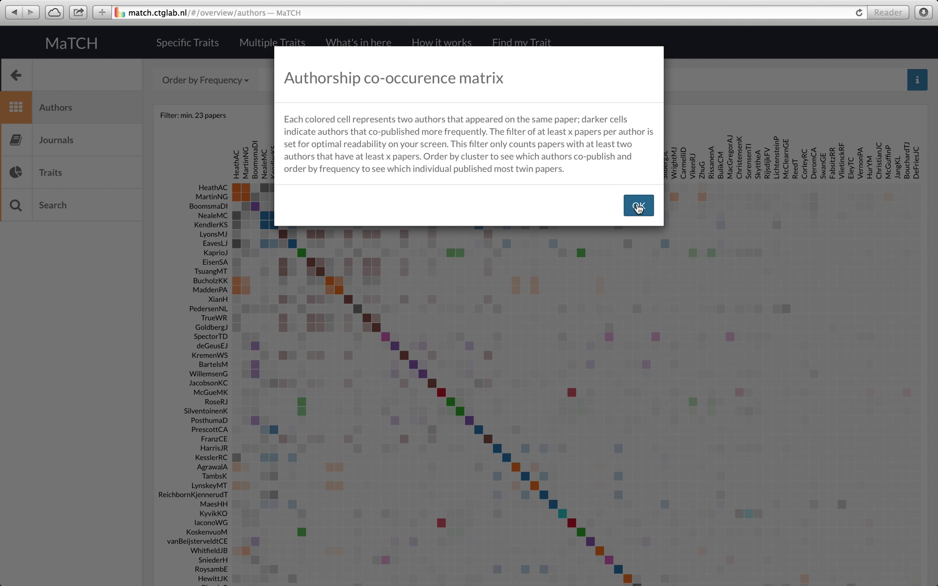
Dismiss the explanation of the authorship co-occurrence matrix and order the matrix by cluster
left_click(638, 207)
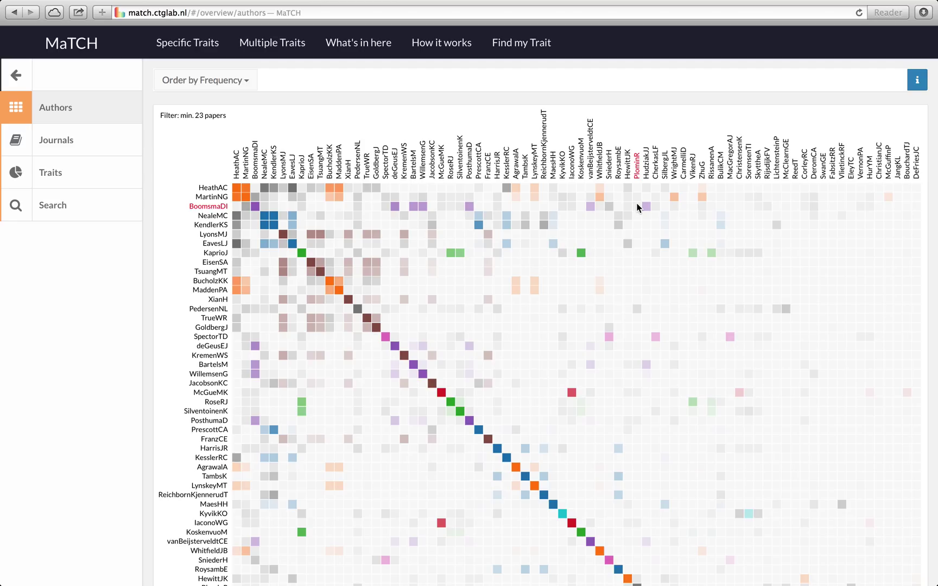
left_click(244, 82)
left_click(235, 107)
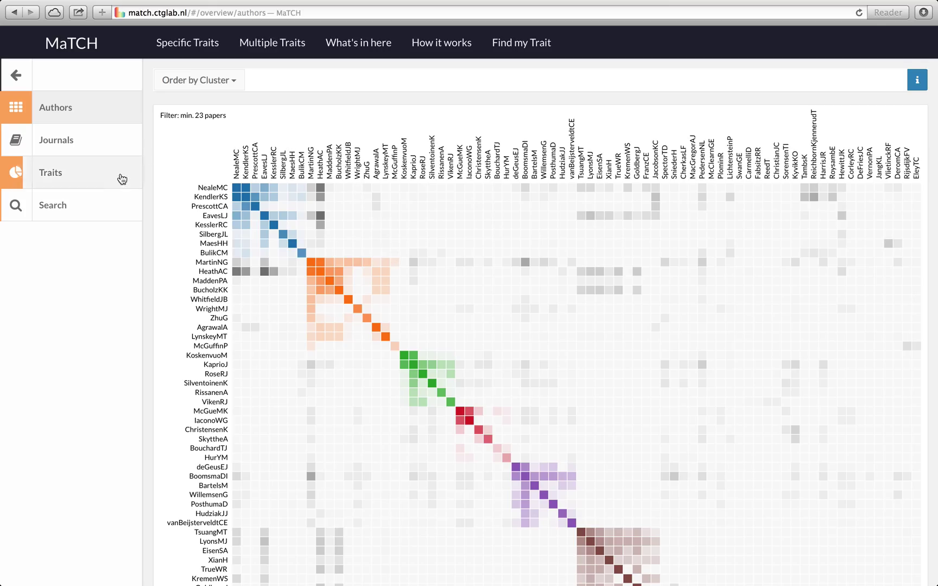
Open the database's traits overview and examine the domain charts and the disease and dichotomous vs. continuous pie charts
left_click(55, 175)
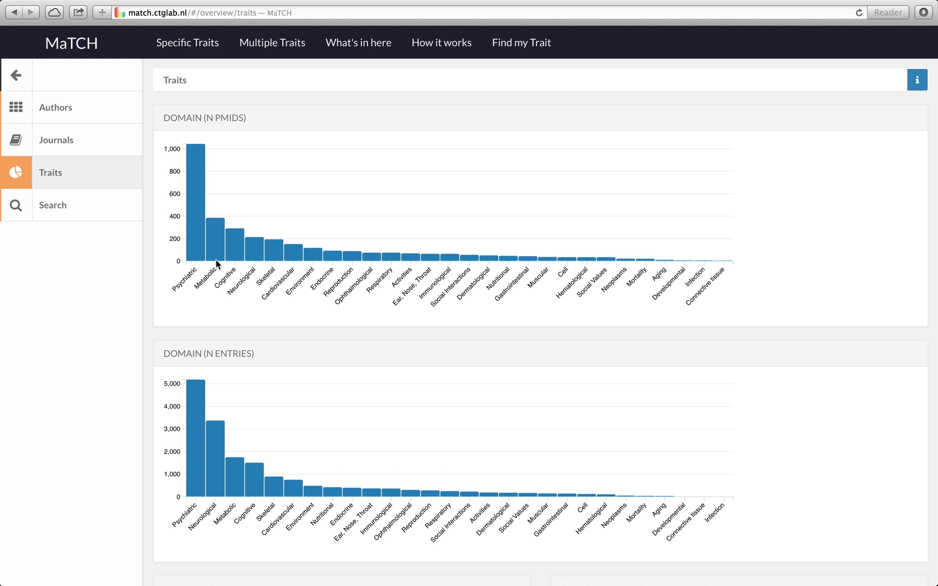
scroll(216, 264, "down", 5)
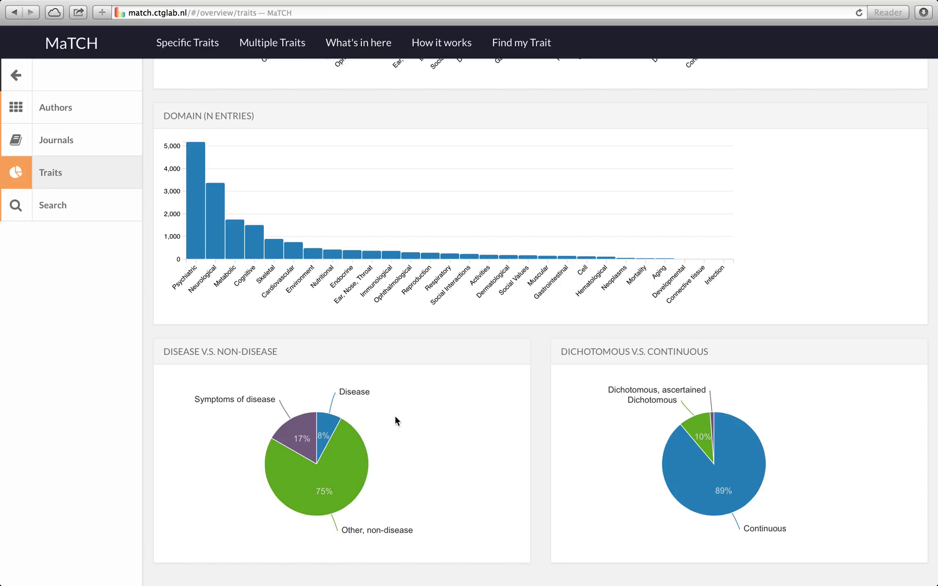
mouse_move(310, 502)
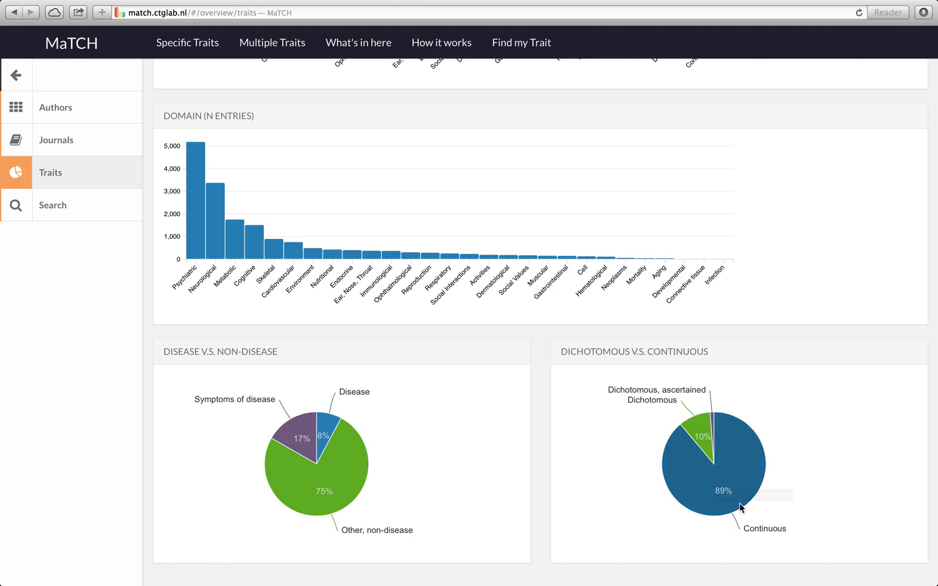
mouse_move(757, 477)
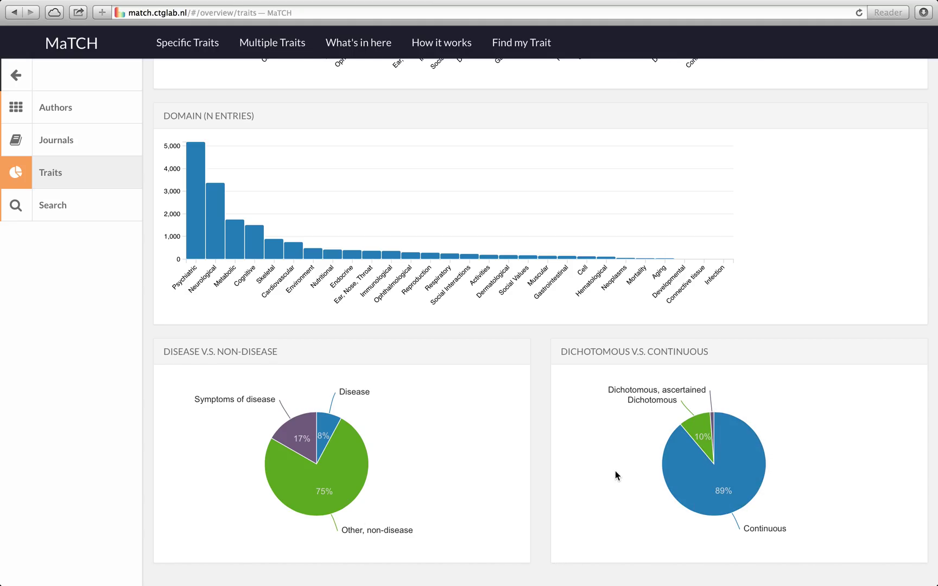